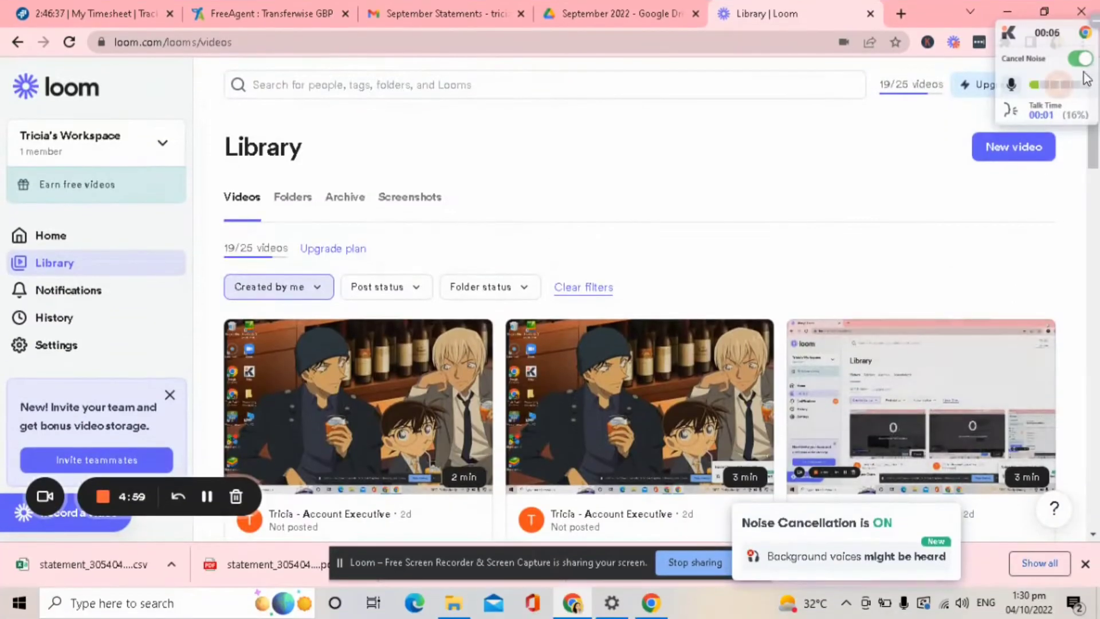
Open a new Chrome tab and go to wise.com by entering 'wise' in the address bar.
click(900, 14)
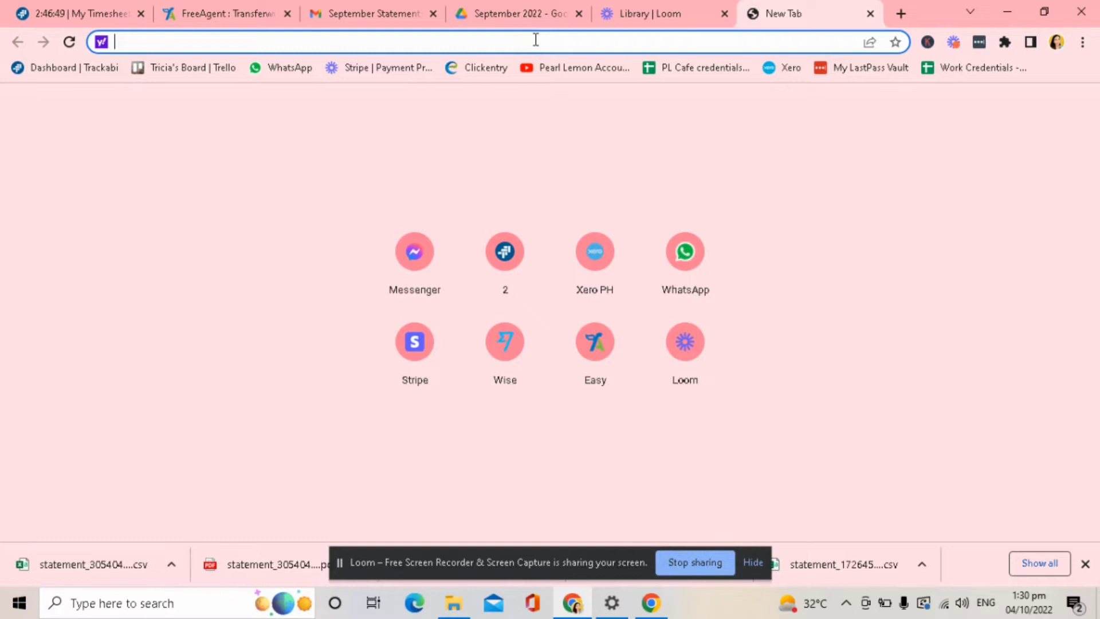
text(wise.com)
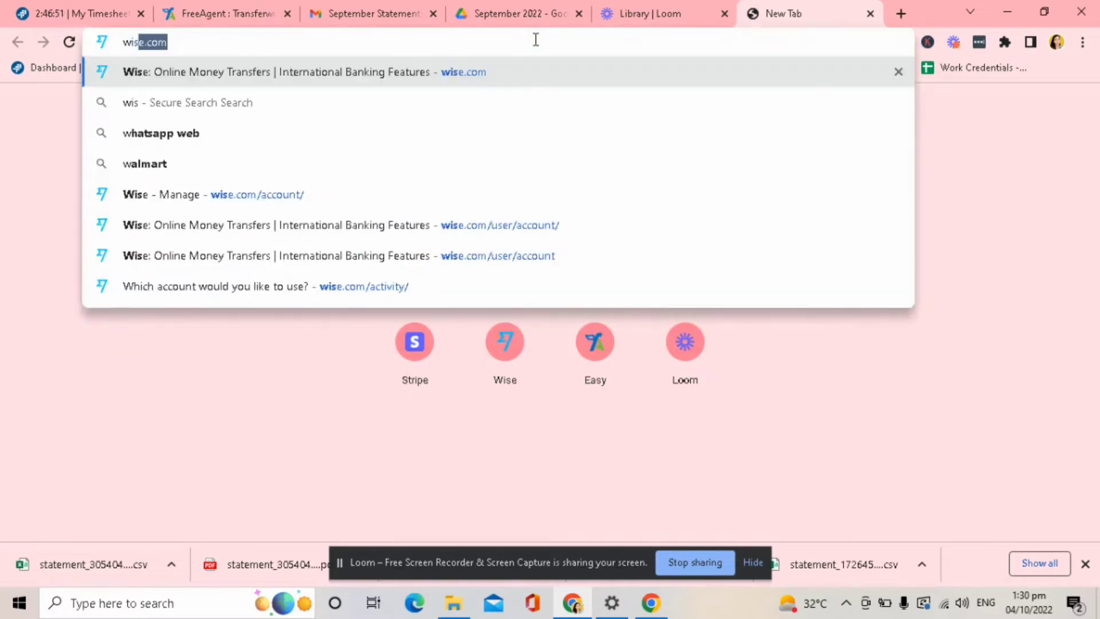
key(Return)
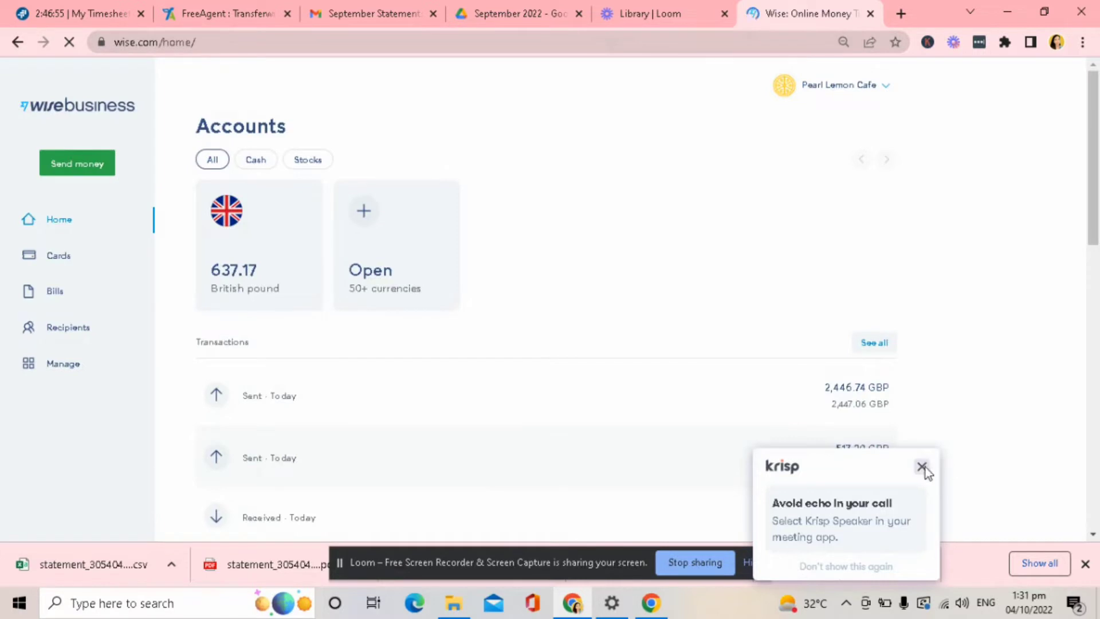
Dismiss the Krisp popup and go to Manage > Statements and reports.
click(923, 467)
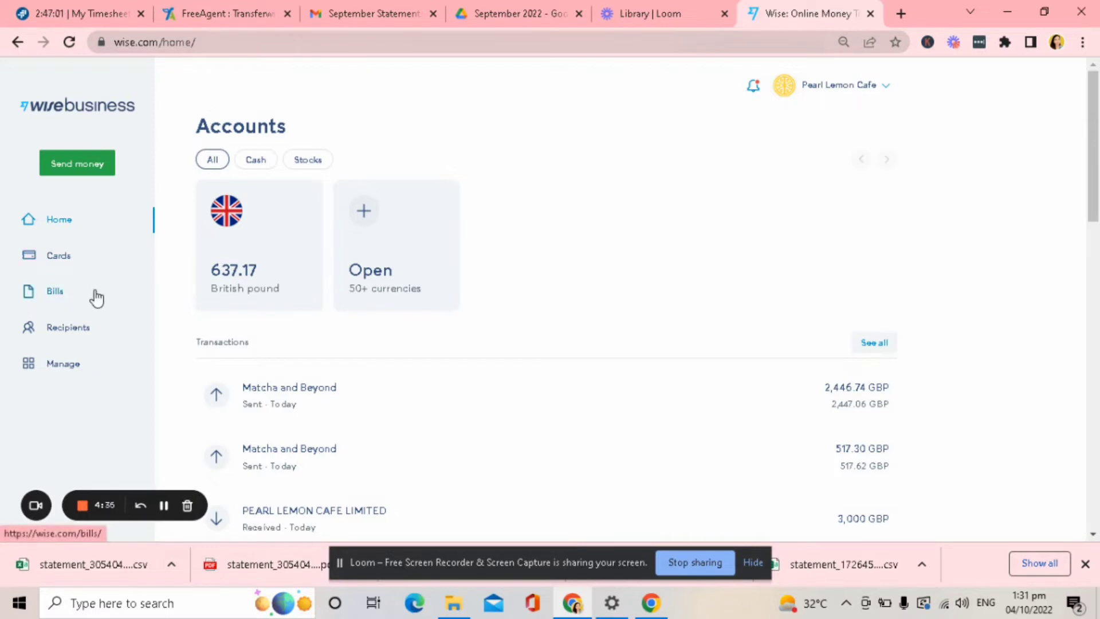
click(56, 364)
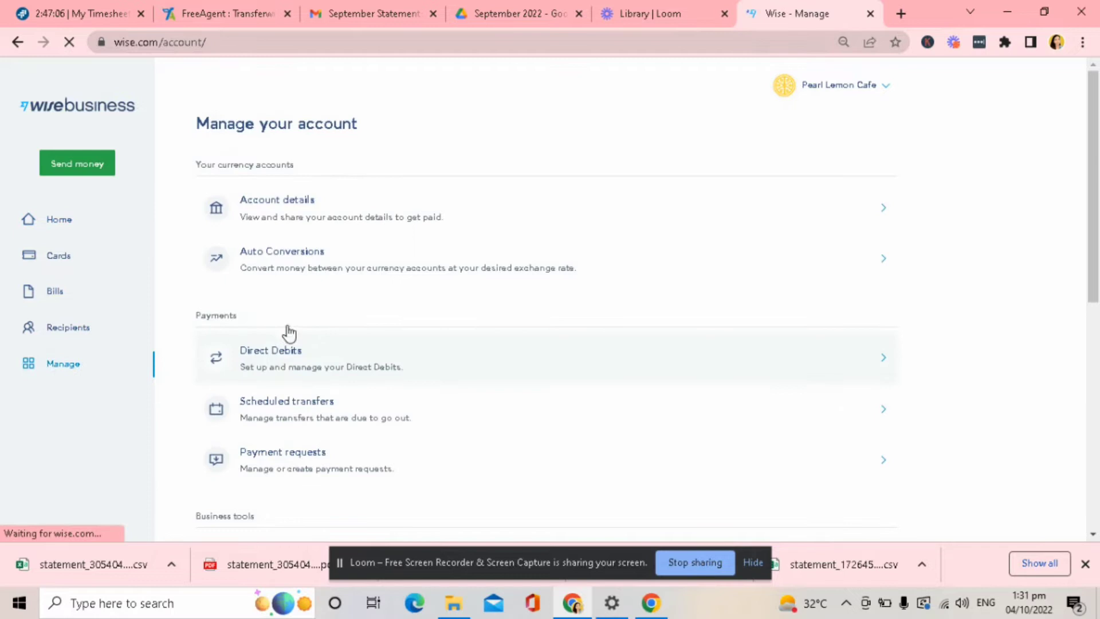
scroll(416, 268, down, 7)
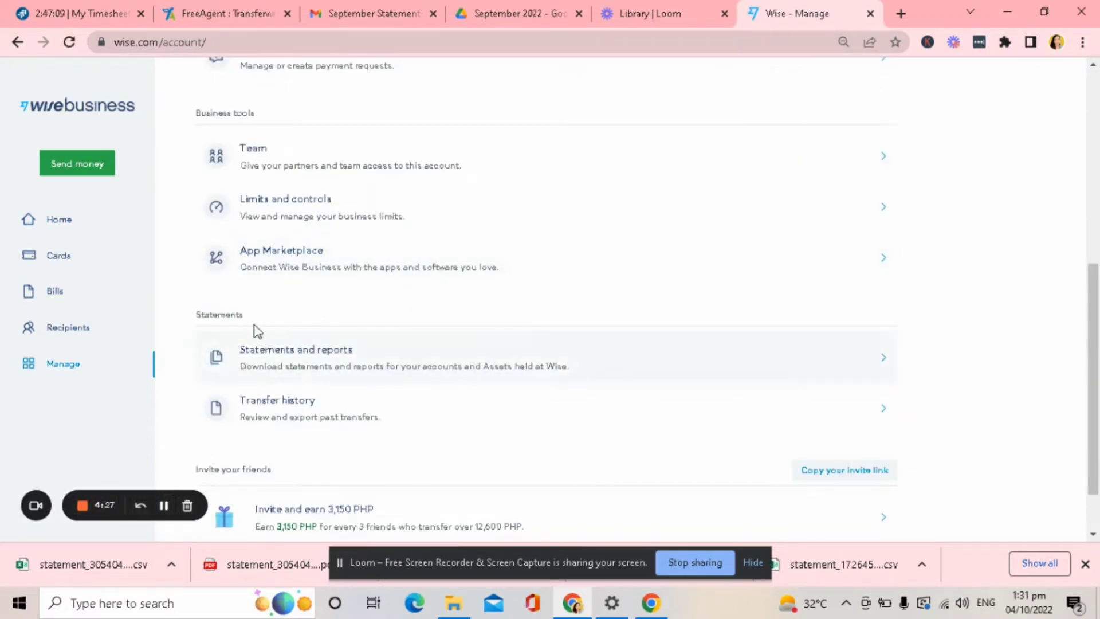
click(265, 375)
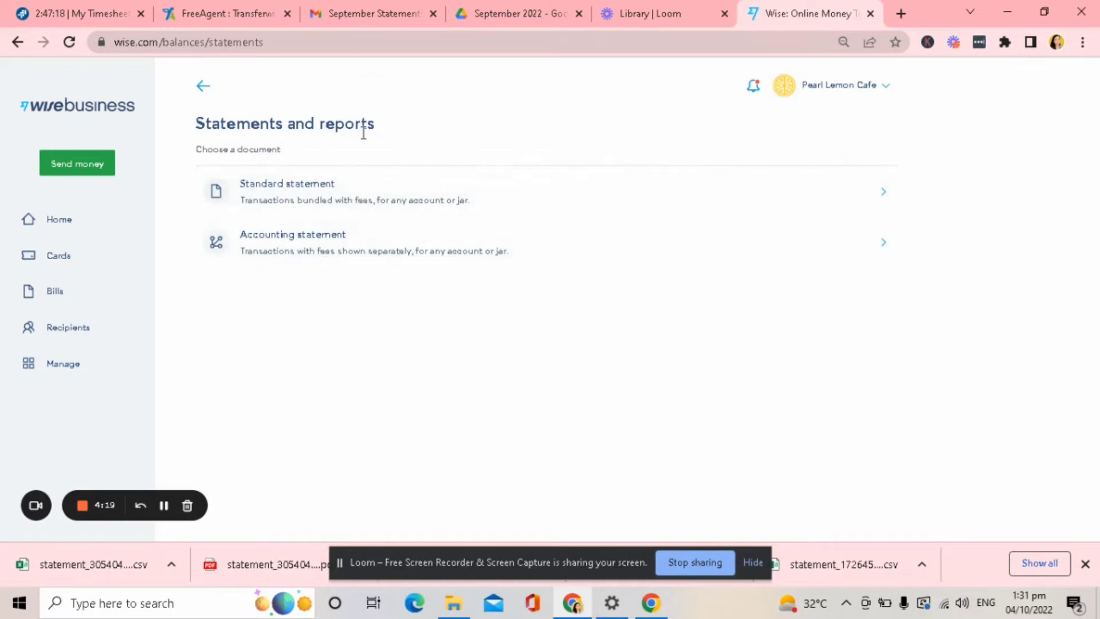
Start a Standard statement and select the GBP account for it.
click(365, 200)
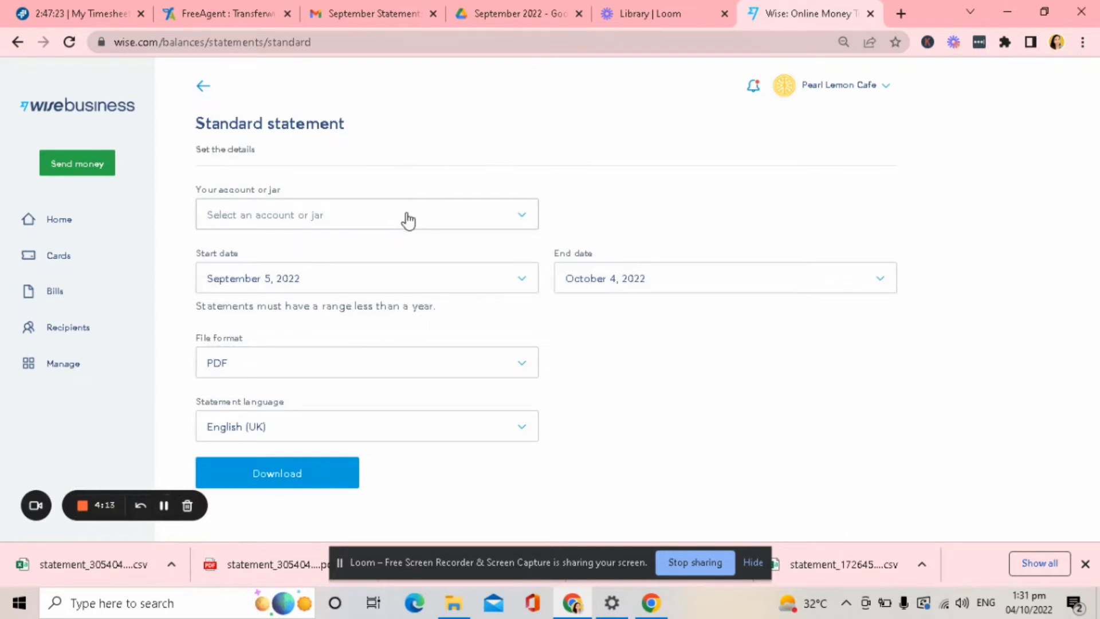
click(409, 218)
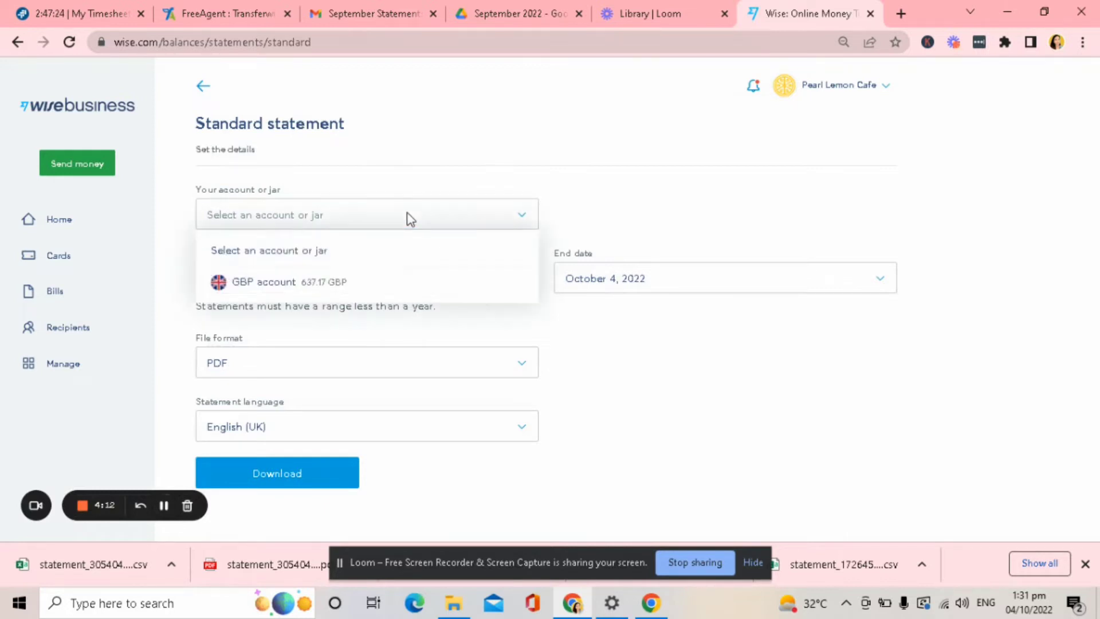
click(362, 286)
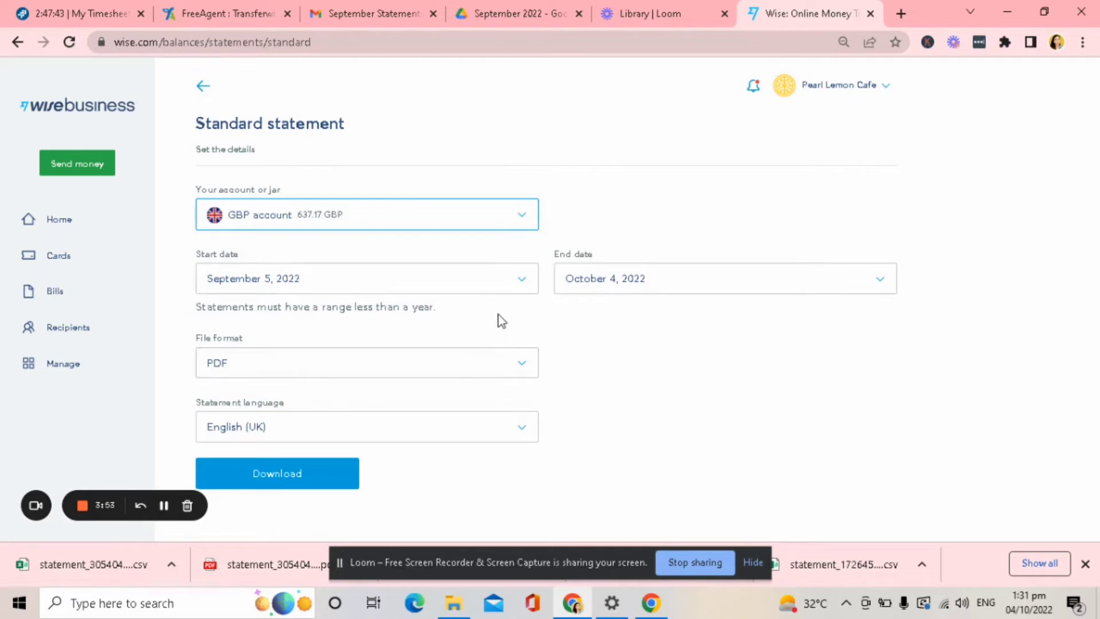
click(513, 288)
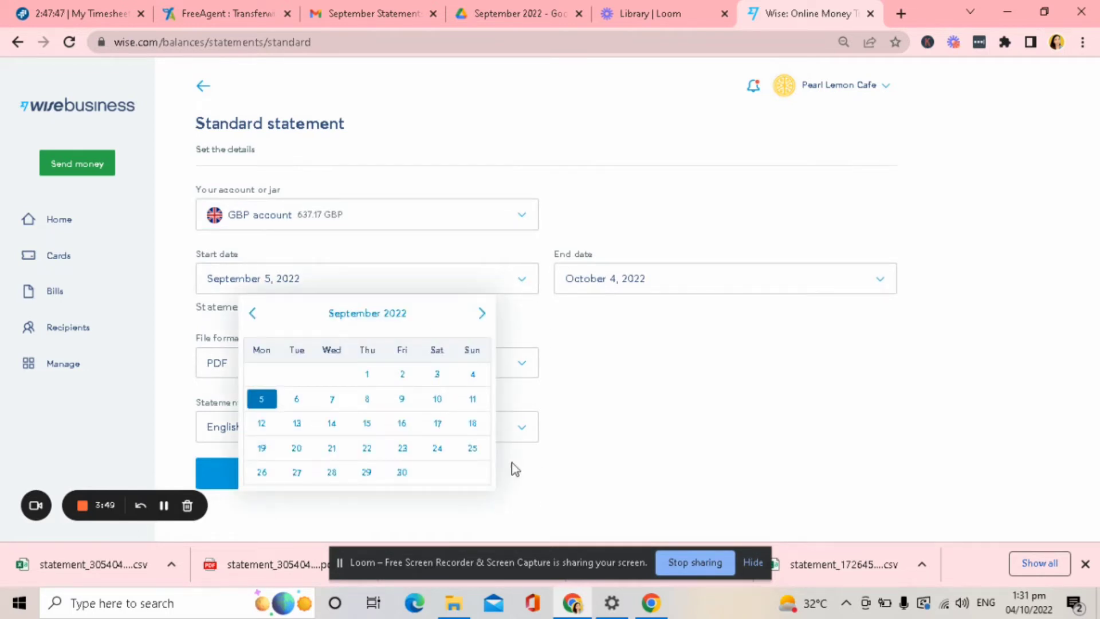
Set the statement period from September 1 to September 30, 2022.
click(1084, 564)
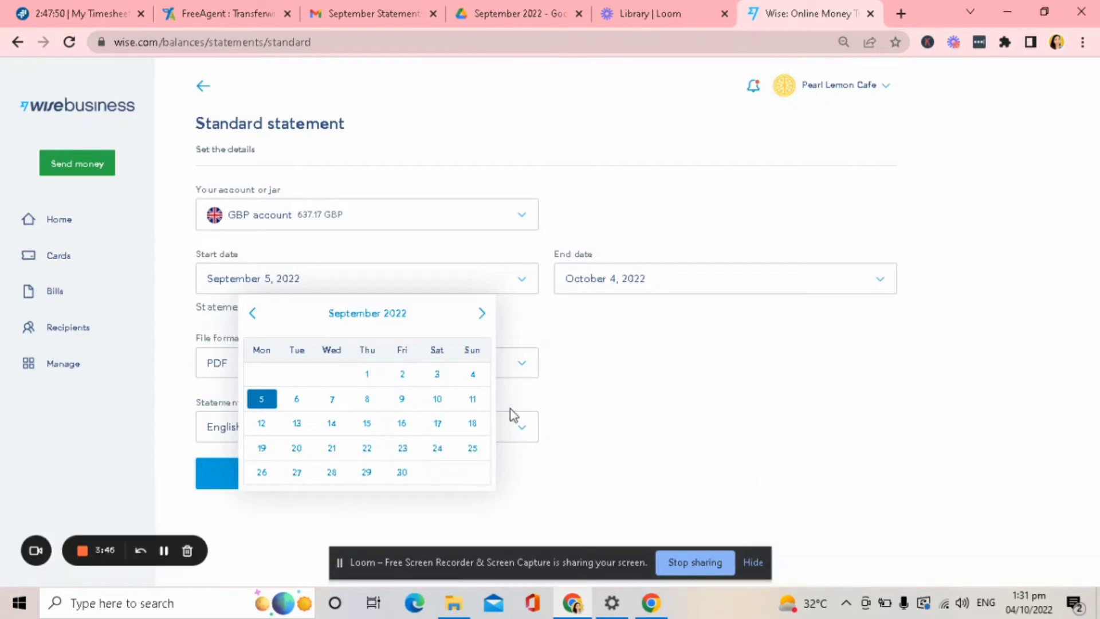
click(368, 376)
click(878, 284)
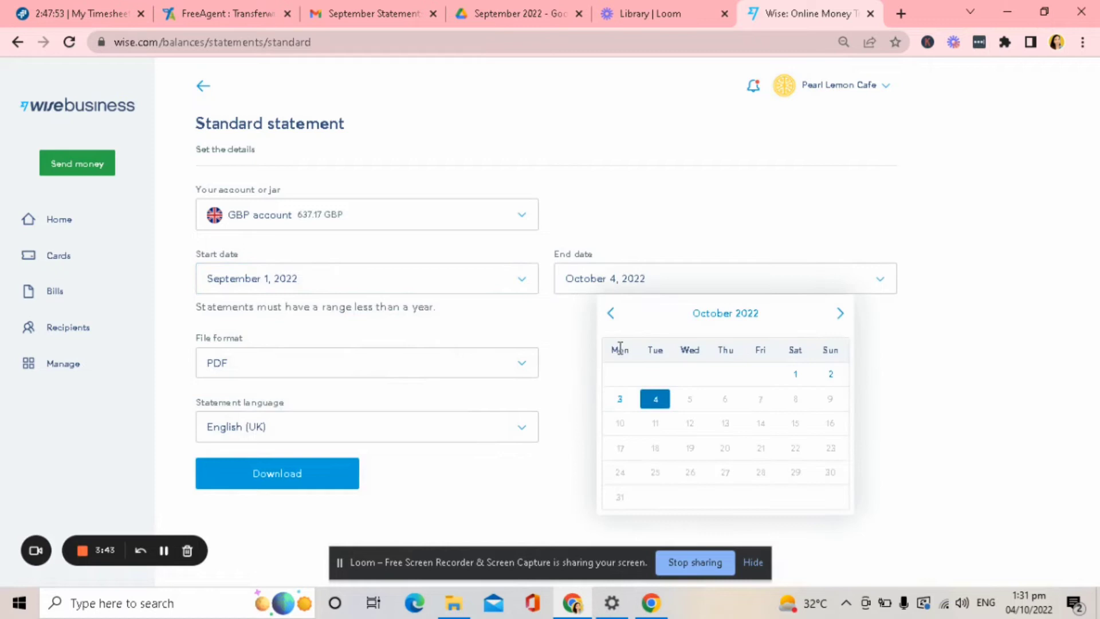
click(611, 314)
click(771, 483)
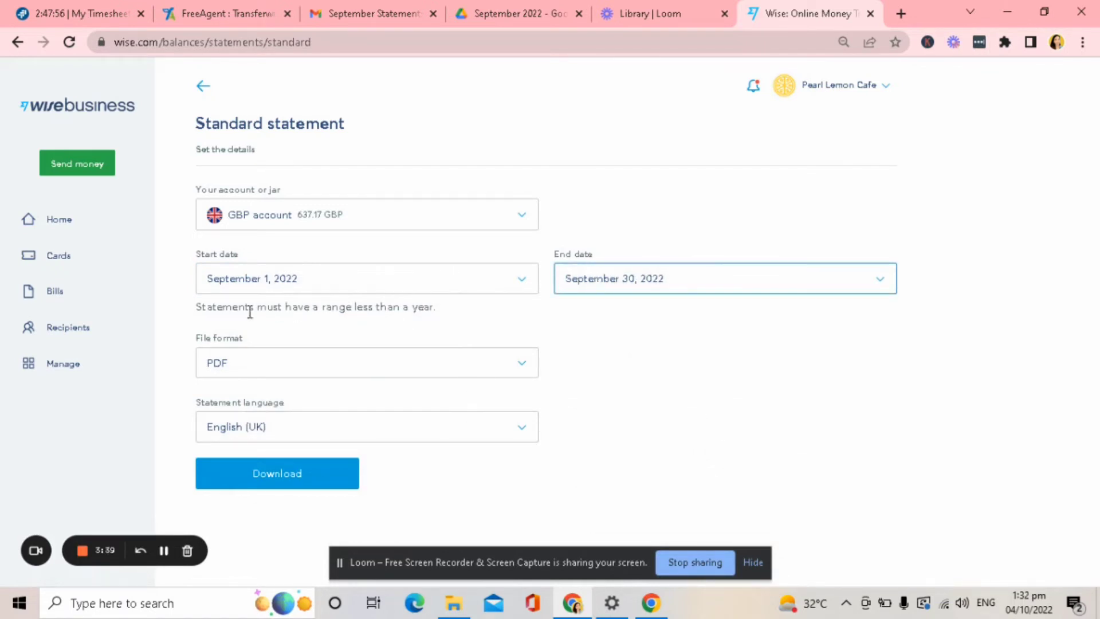
Keep PDF format and English (UK) language, then request the download.
click(518, 365)
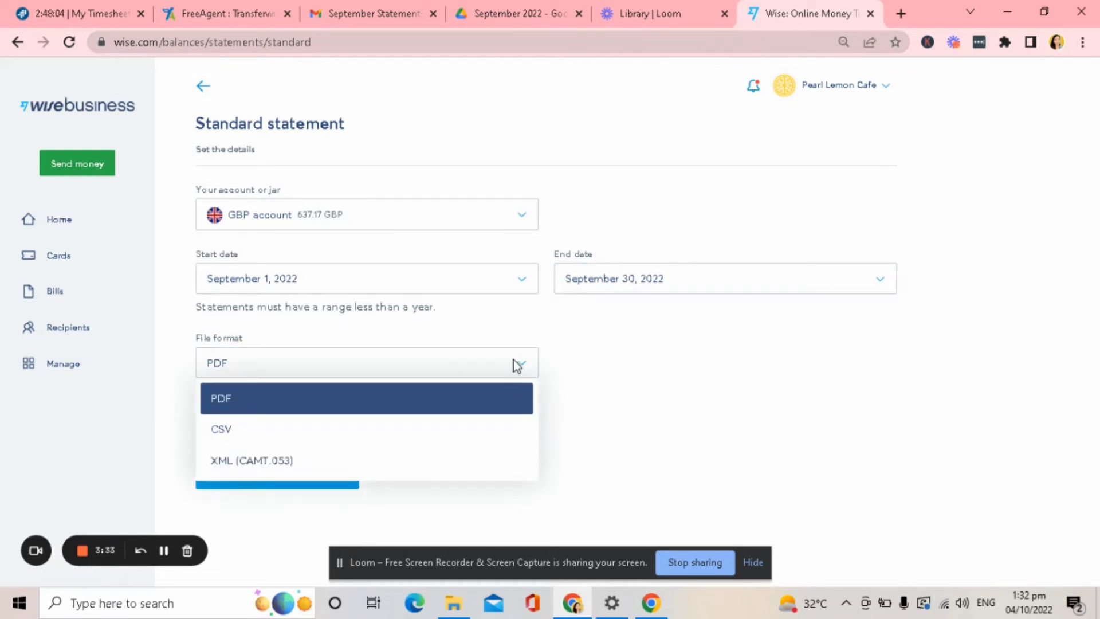
click(417, 403)
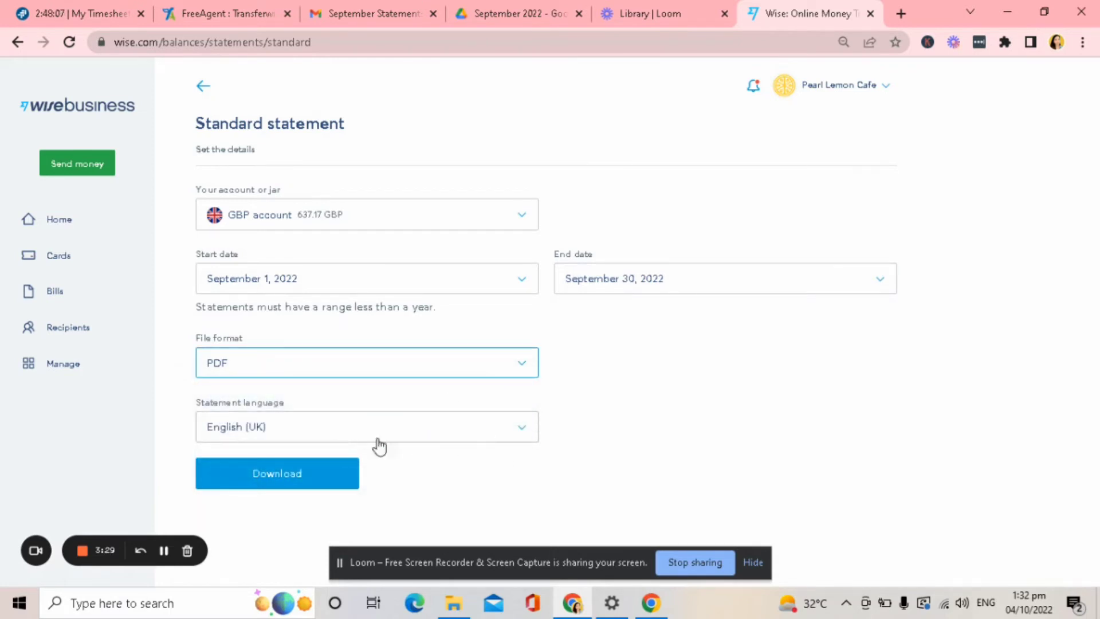
click(528, 435)
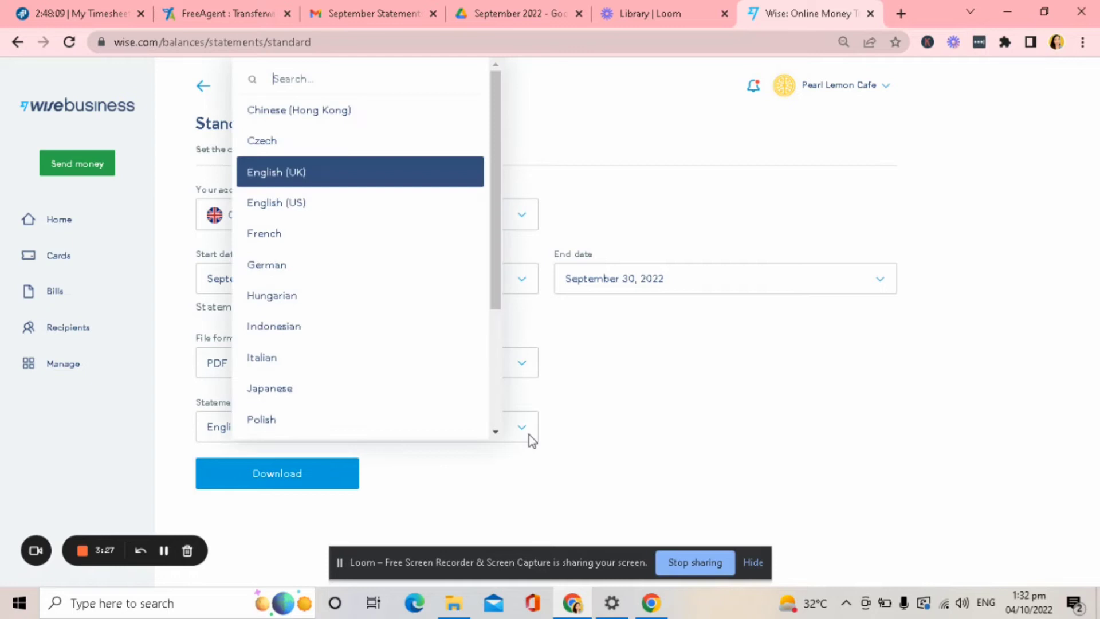
click(420, 181)
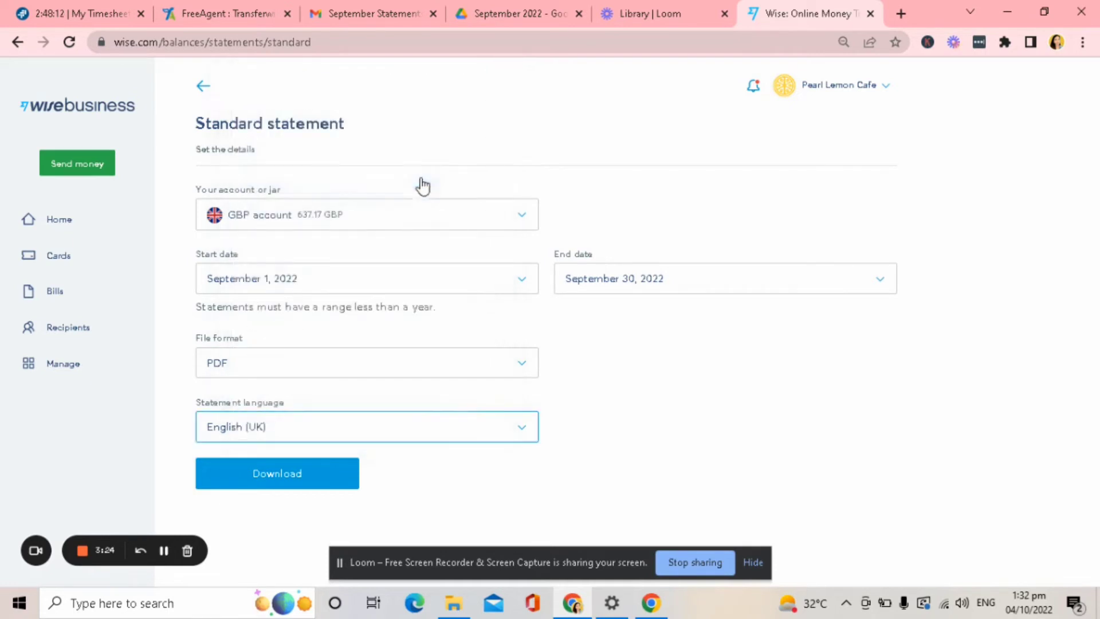
click(297, 475)
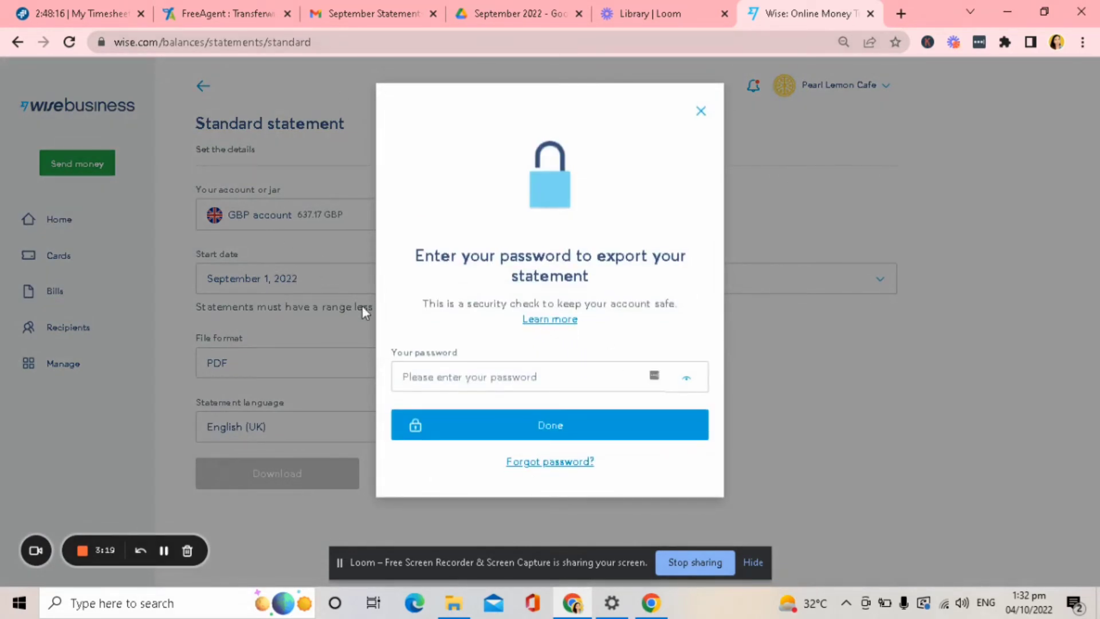
Enter the account password, correcting a typo, to download the September PDF statement.
click(483, 373)
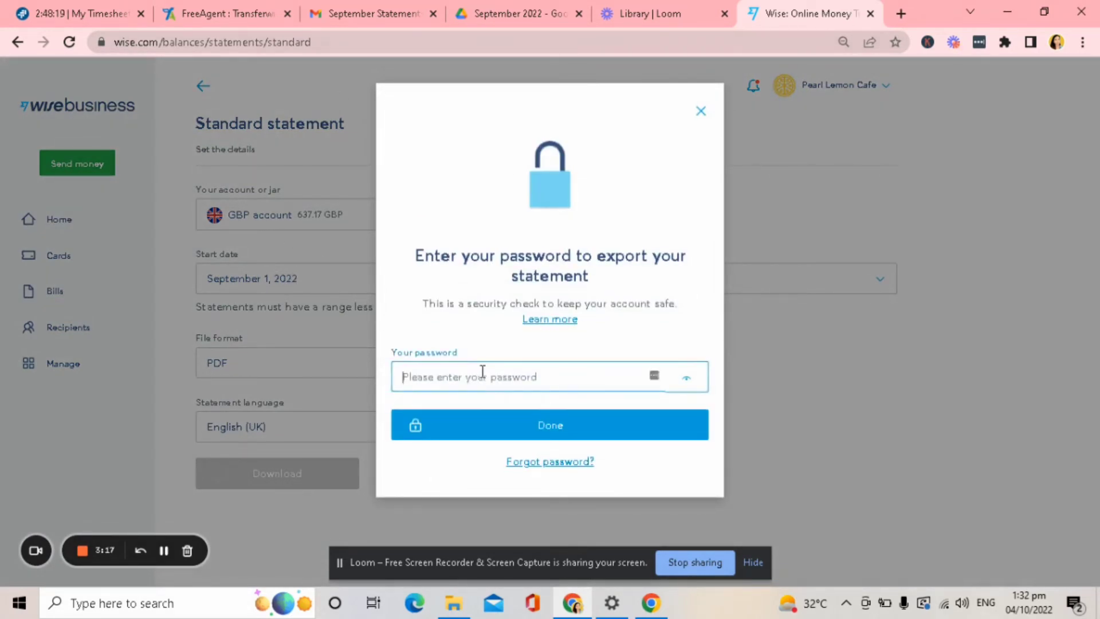
text(•••••••)
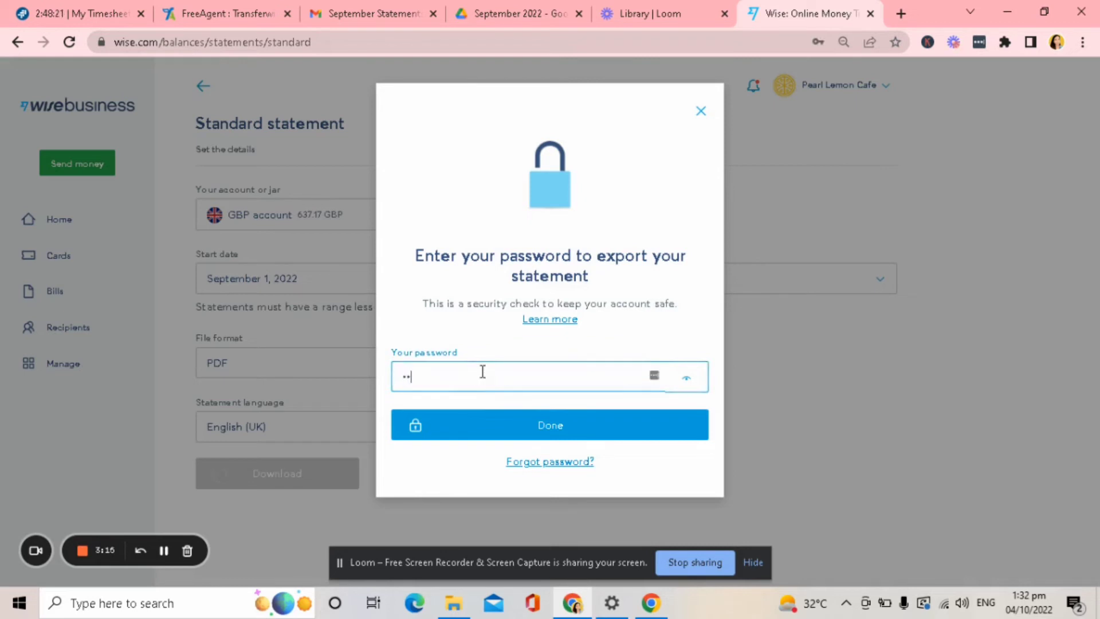
key(BackSpace)
key(BackSpace)
key(BackSpace)
key(BackSpace)
key(BackSpace)
key(BackSpace)
key(BackSpace)
text(•••••••••••••)
key(Return)
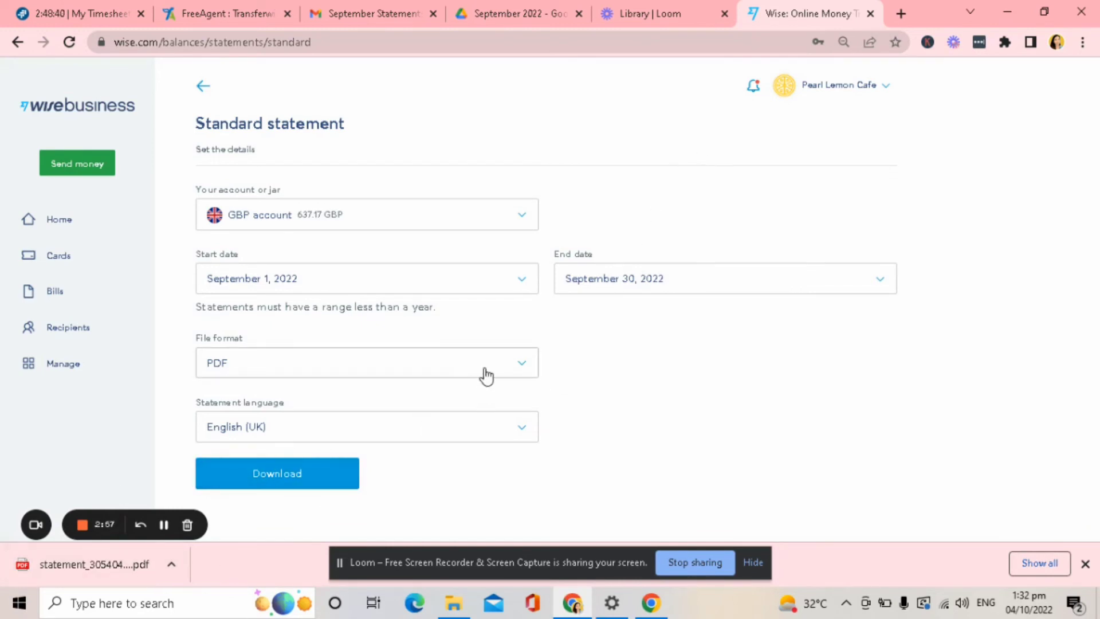
Switch the file format to CSV, download it, and confirm with the account password.
click(523, 371)
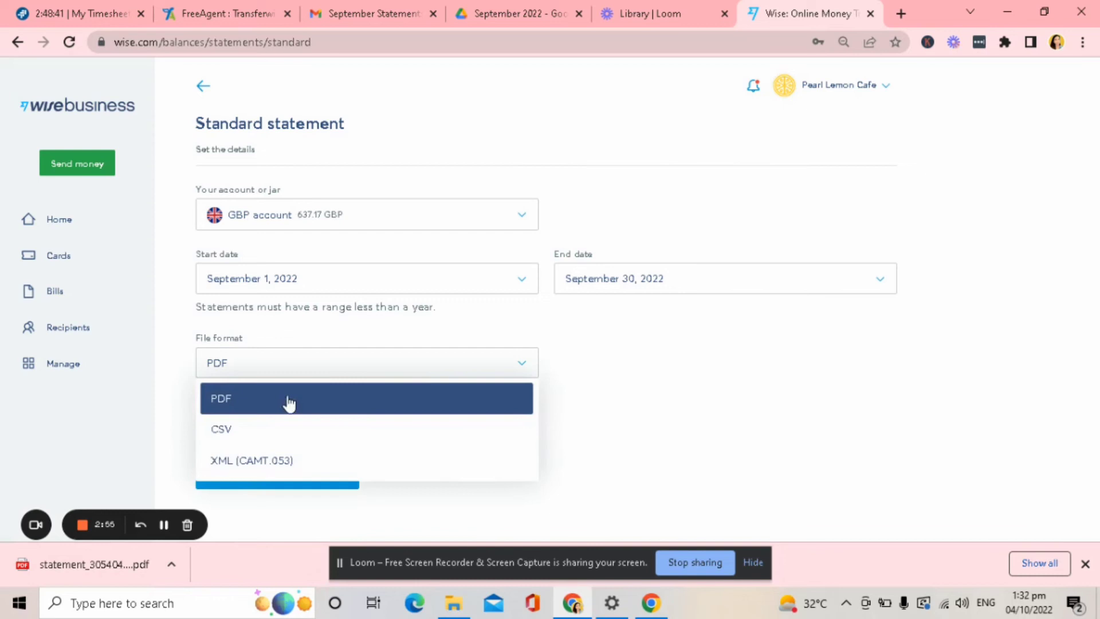
click(242, 440)
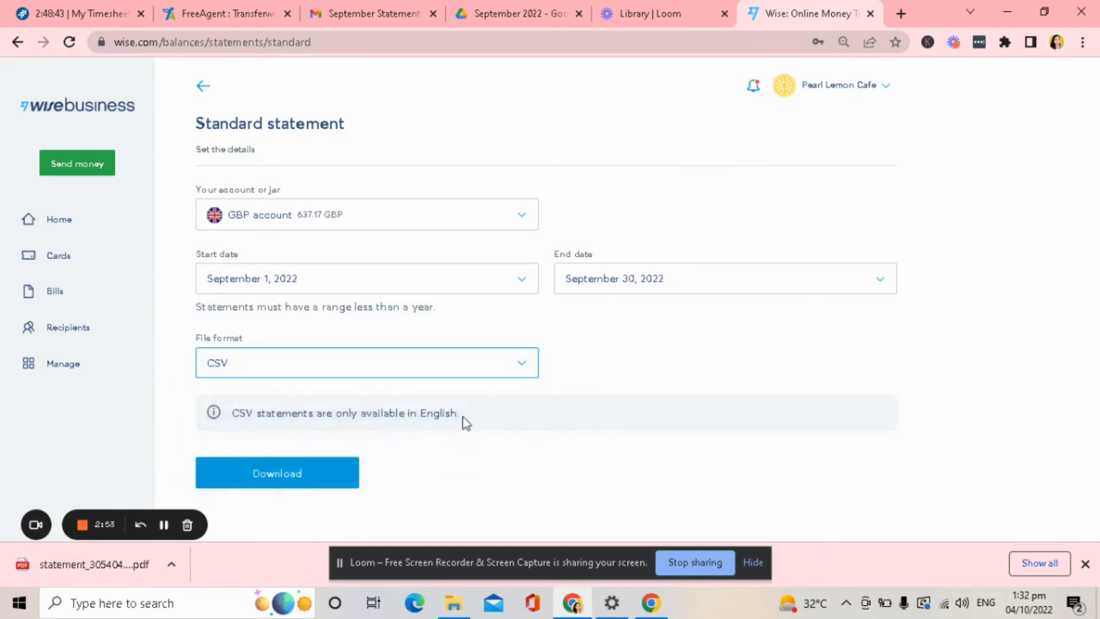
click(277, 475)
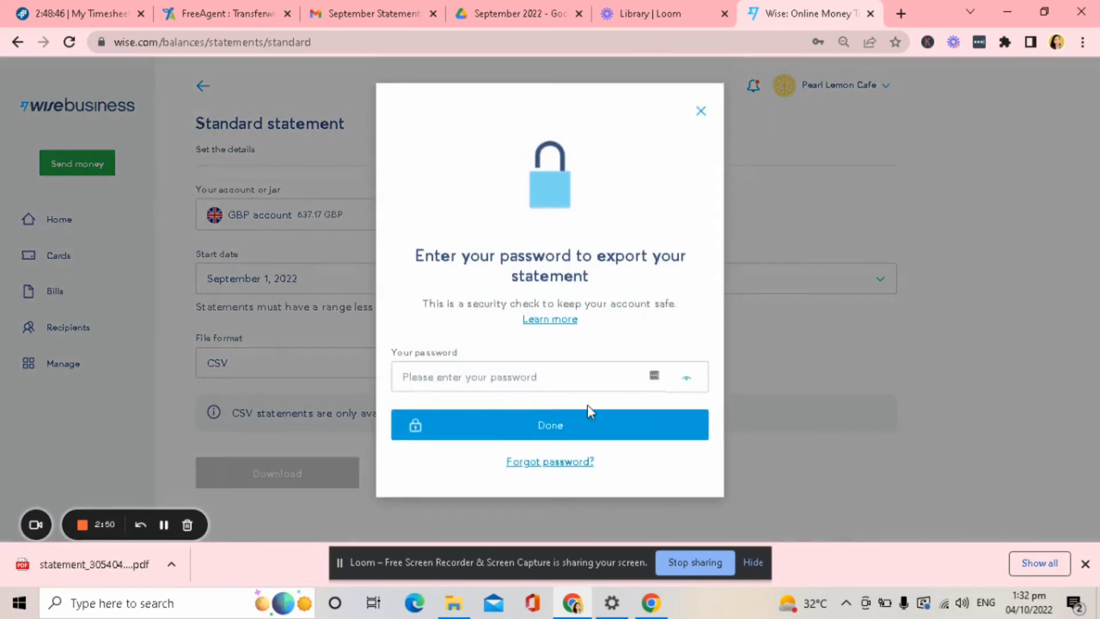
click(592, 372)
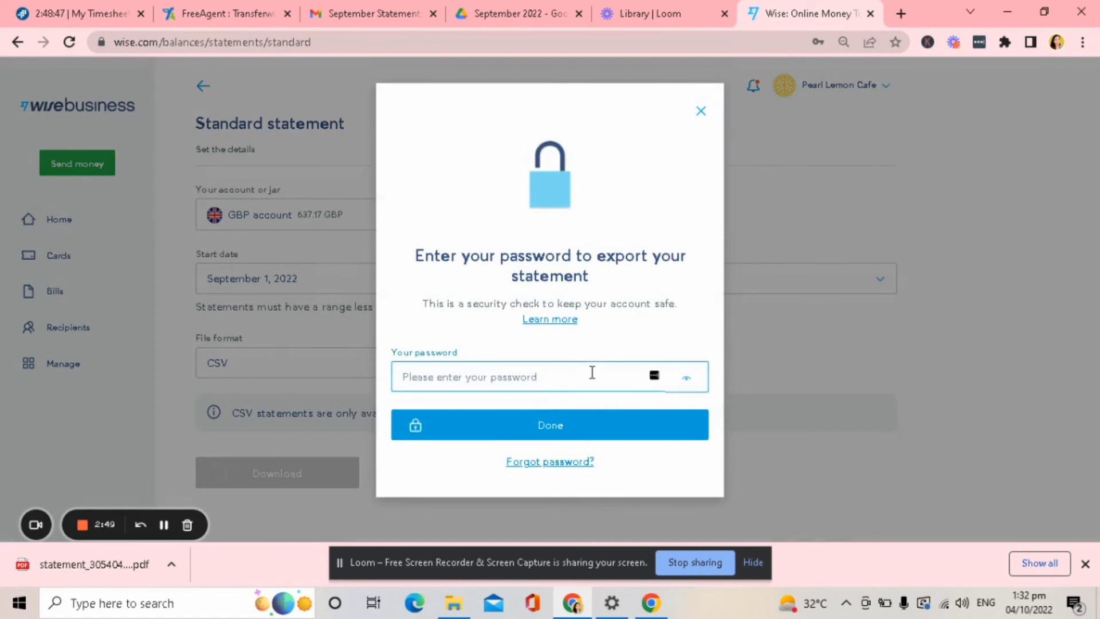
text(•••••••••)
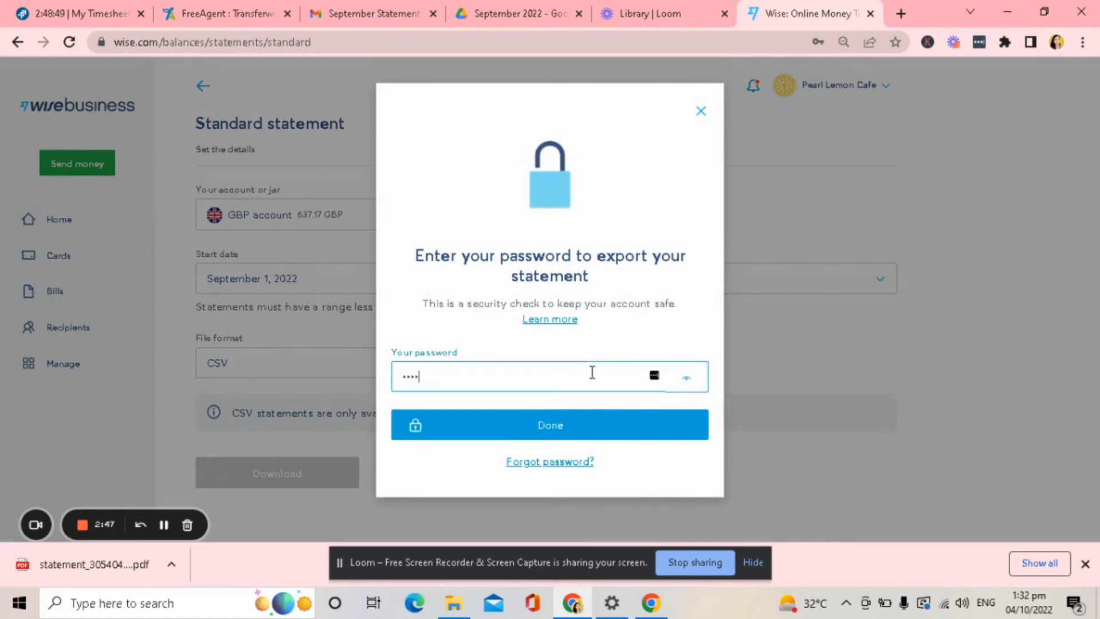
text(••••••)
key(Return)
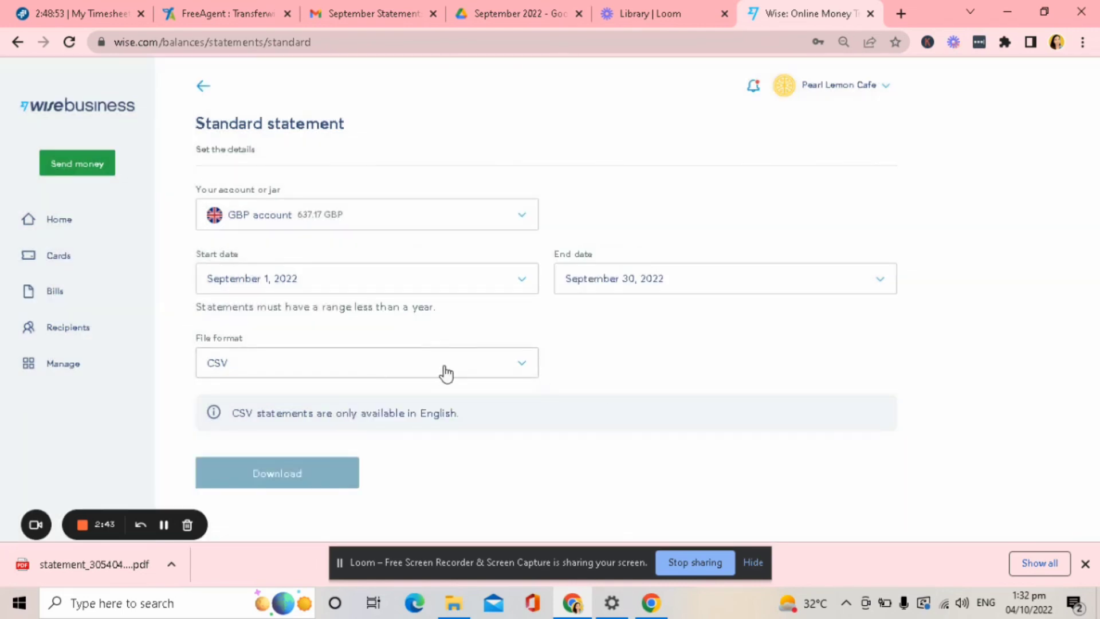